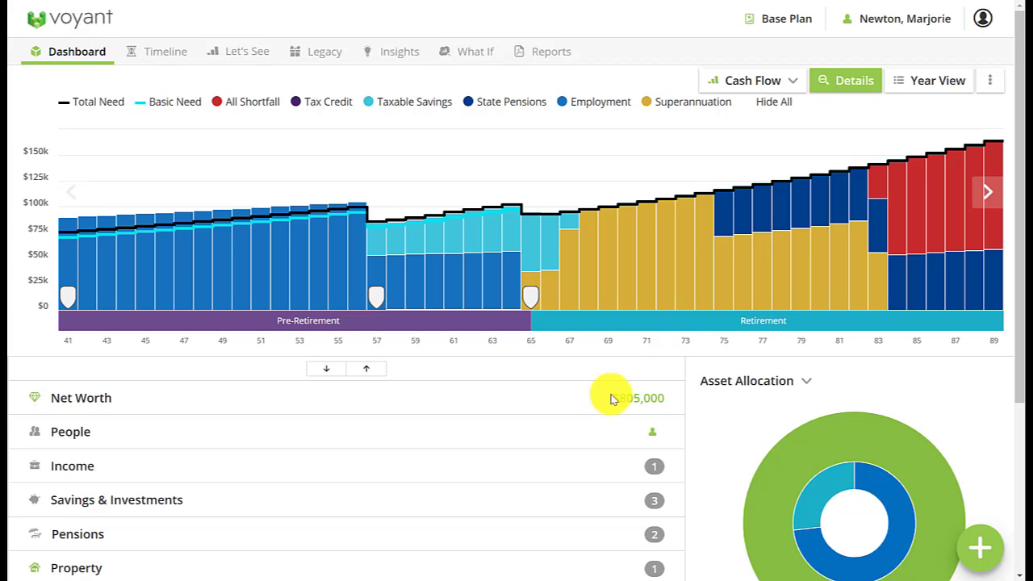
# Step: Examine the home's value under Property and the shortfall years in the base plan's cash flow chart
pyautogui.scroll(-1, 422, 418)
pyautogui.scroll(-1, 367, 476)
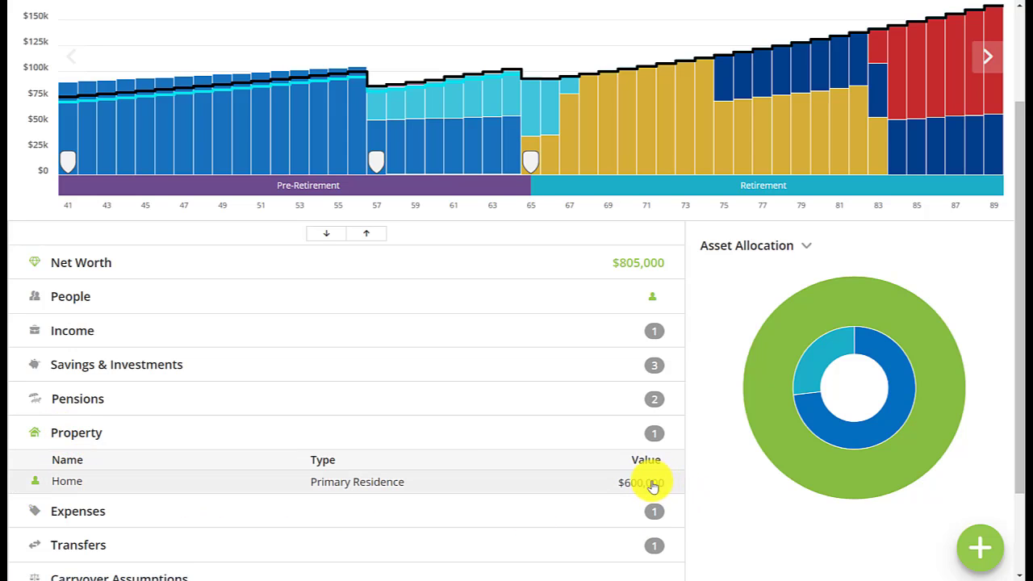
pyautogui.scroll(1, 634, 491)
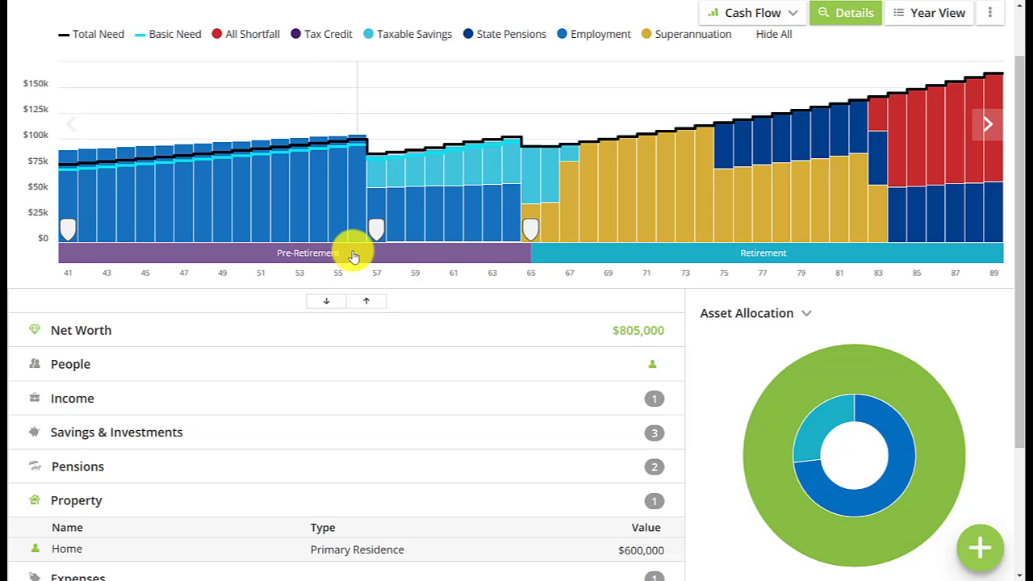
pyautogui.moveTo(376, 232)
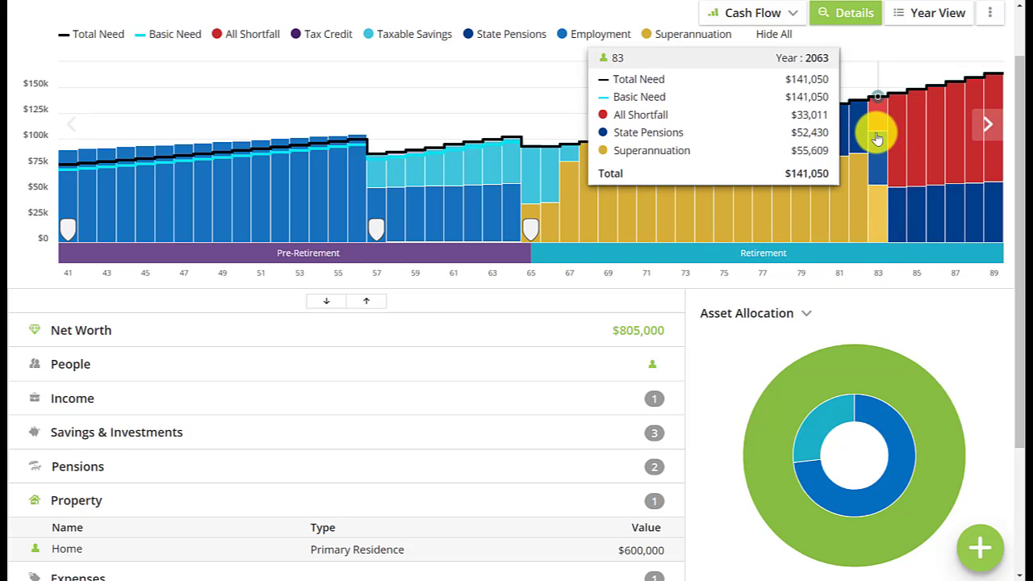
pyautogui.scroll(1, 496, 403)
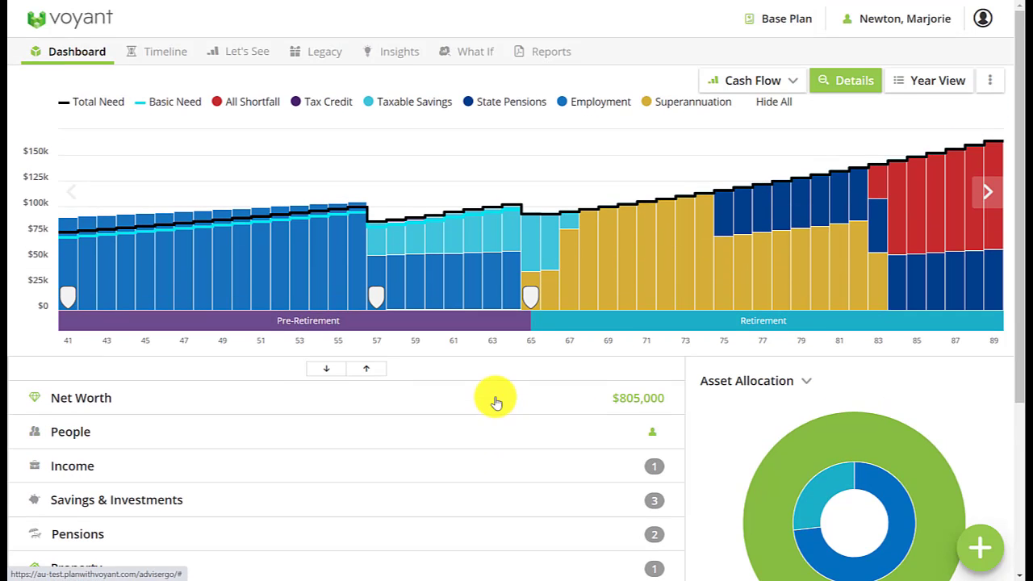
# Step: Start a guided Rightsize Home what-if plan and choose the existing home as the property to rightsize
pyautogui.click(471, 58)
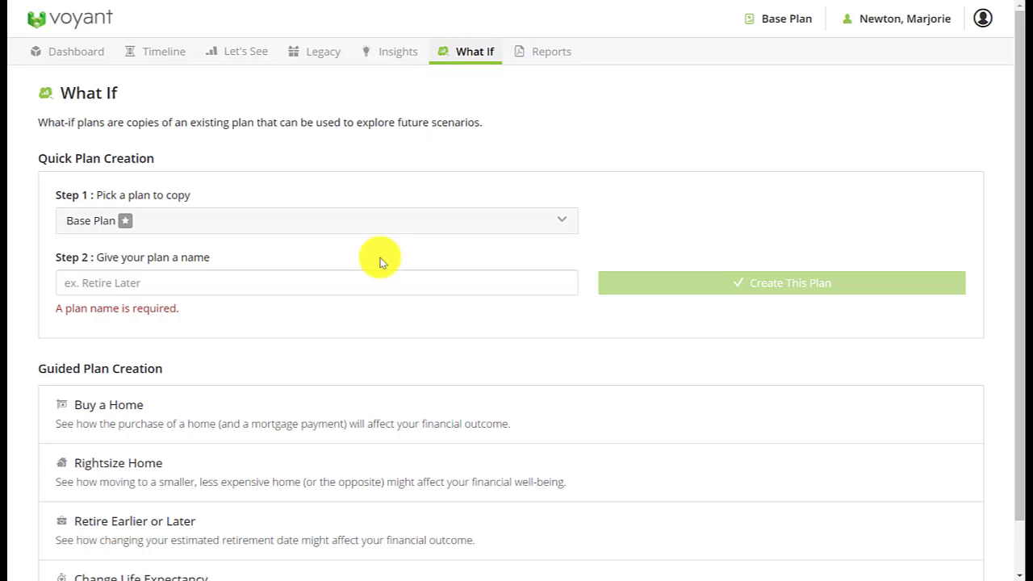
pyautogui.scroll(-1, 361, 335)
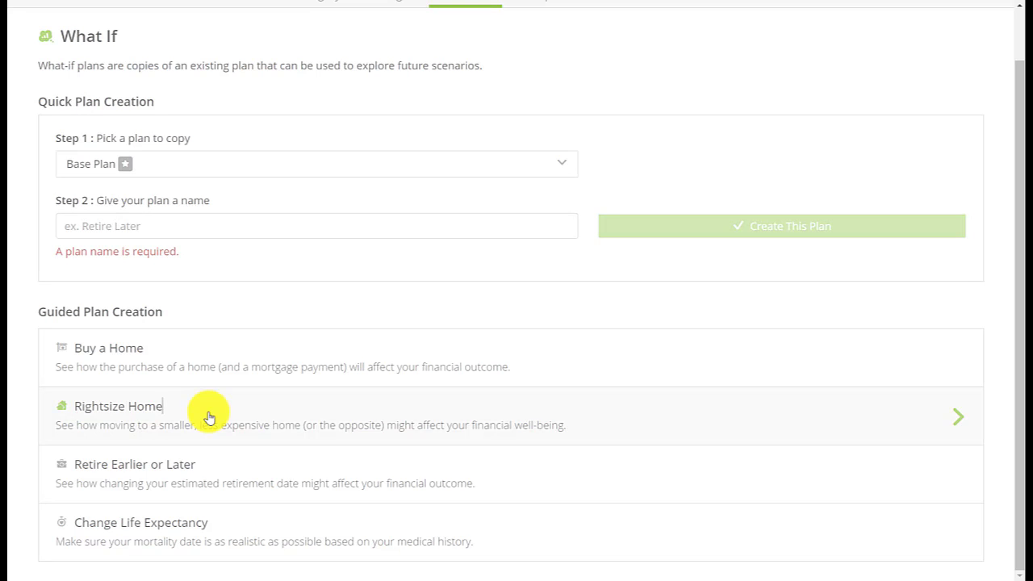
pyautogui.click(209, 417)
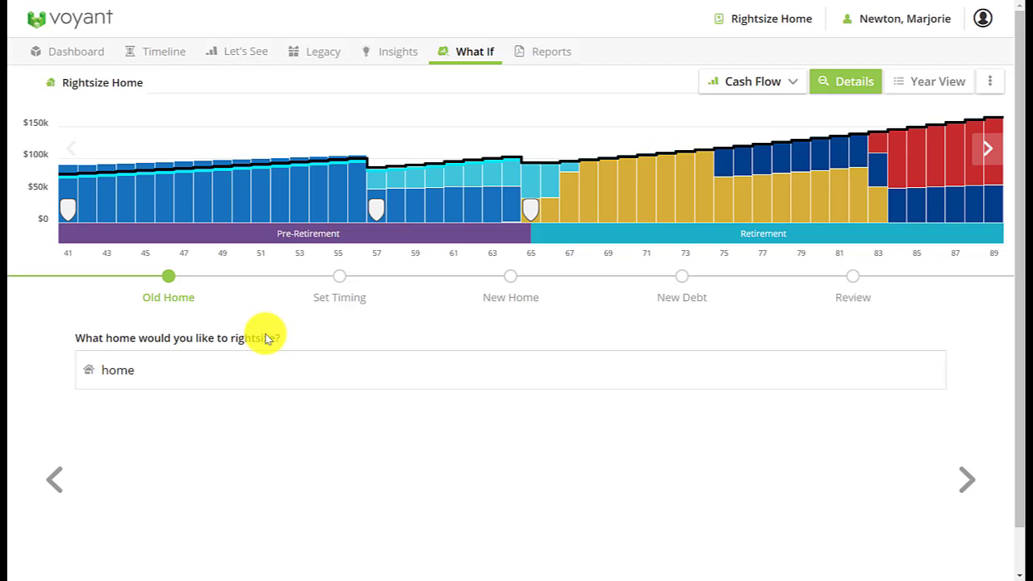
pyautogui.click(250, 373)
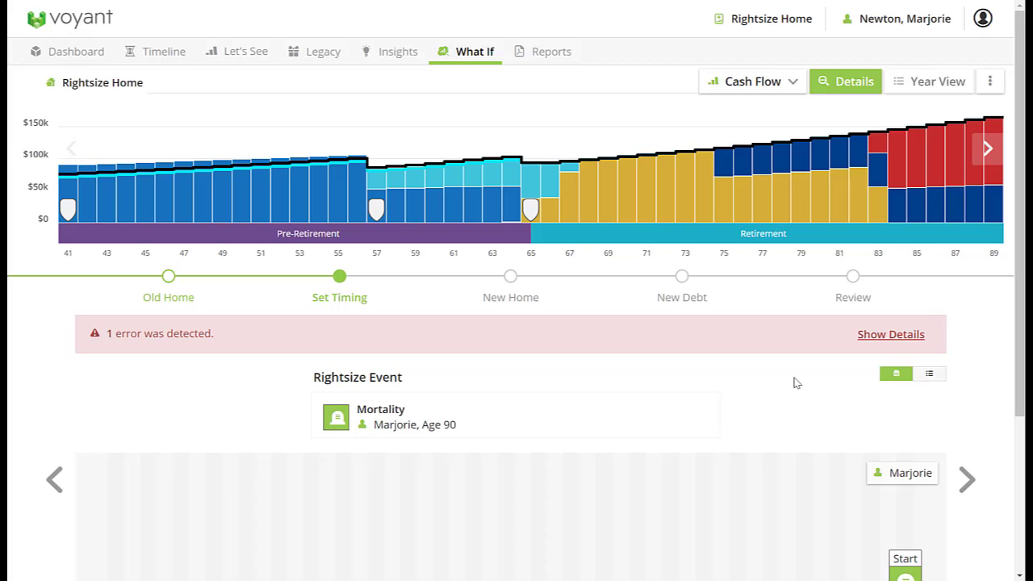
# Step: Set the Retirement event at age 65 as the start event for the rightsizing and continue to the new home details
pyautogui.scroll(-3, 795, 383)
pyautogui.moveTo(905, 381)
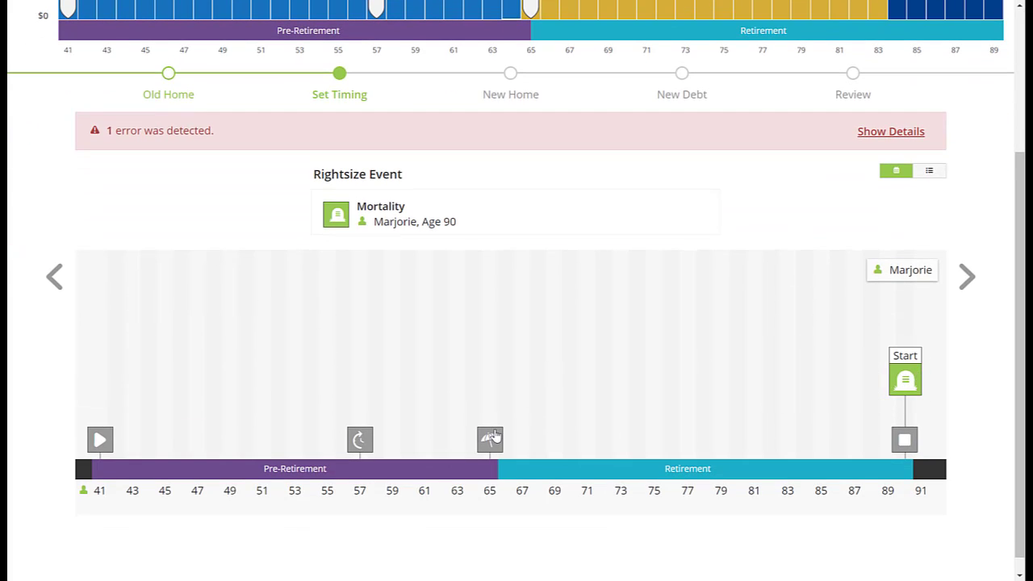
pyautogui.moveTo(491, 442)
pyautogui.click(490, 441)
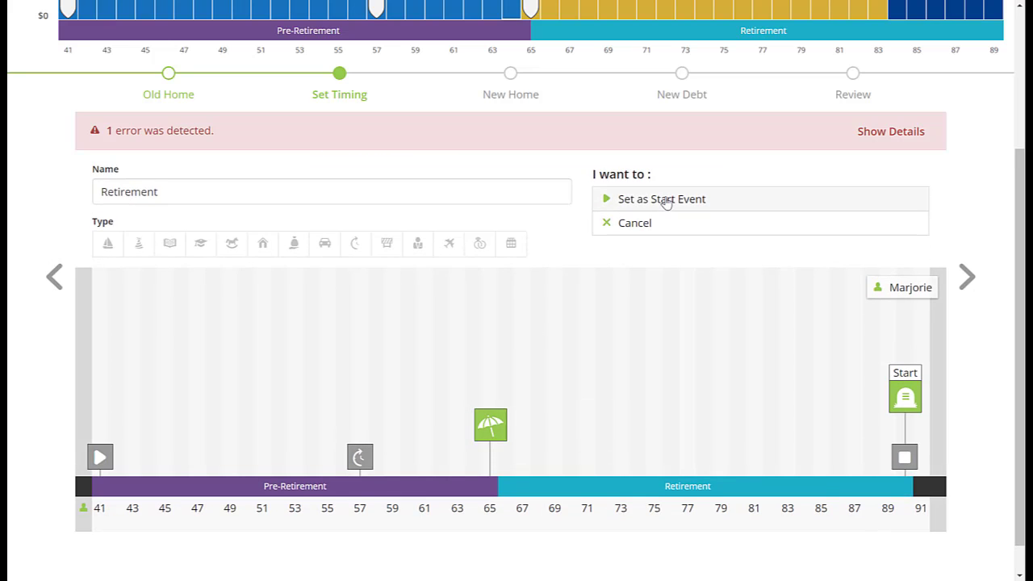
pyautogui.click(663, 199)
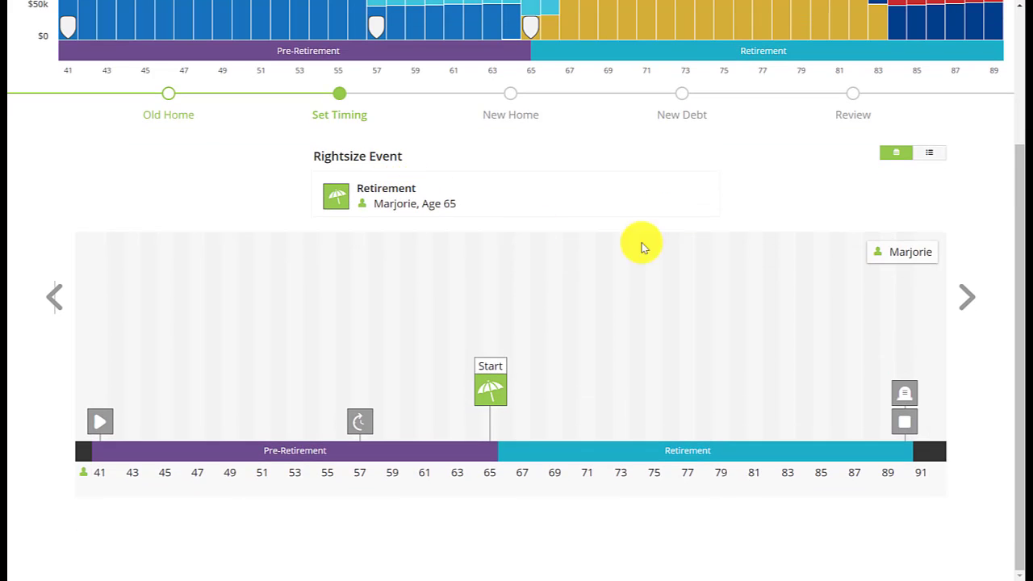
pyautogui.click(969, 304)
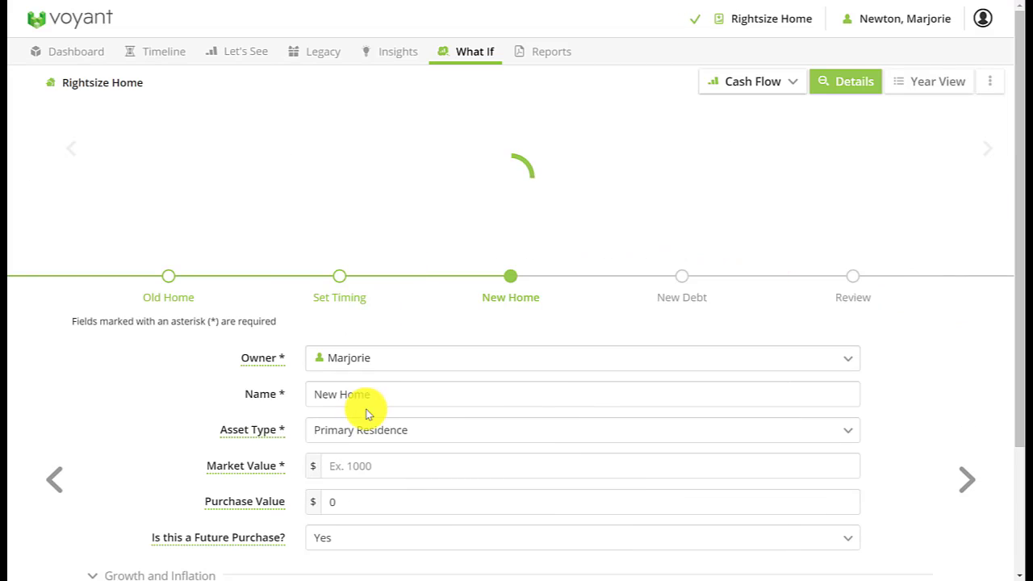
# Step: Name the new property "Downsized home", set its market value to $300,000 and continue to the debt question
pyautogui.click(369, 398)
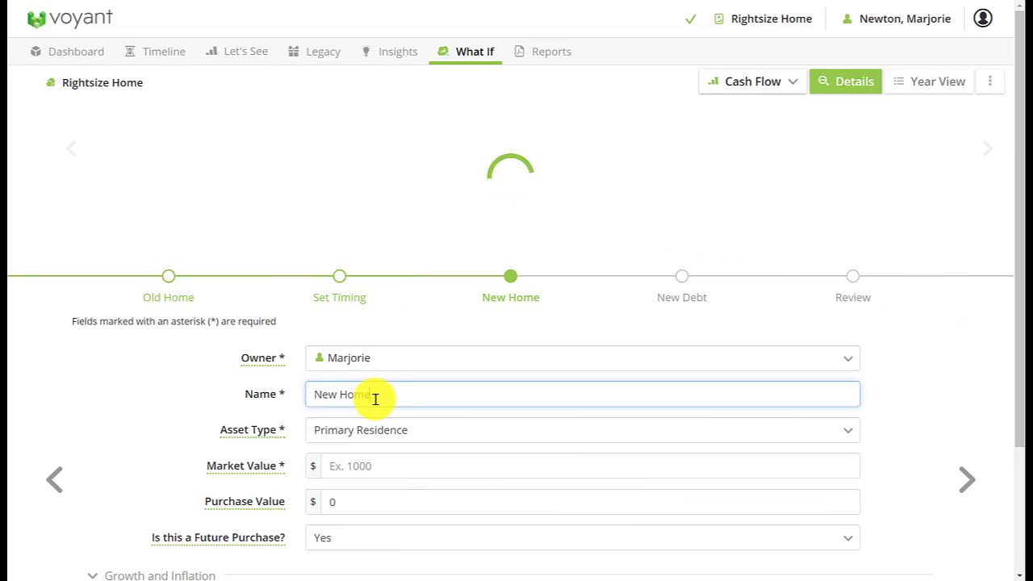
pyautogui.moveTo(371, 398); pyautogui.dragTo(296, 397)
pyautogui.write('Downsized')
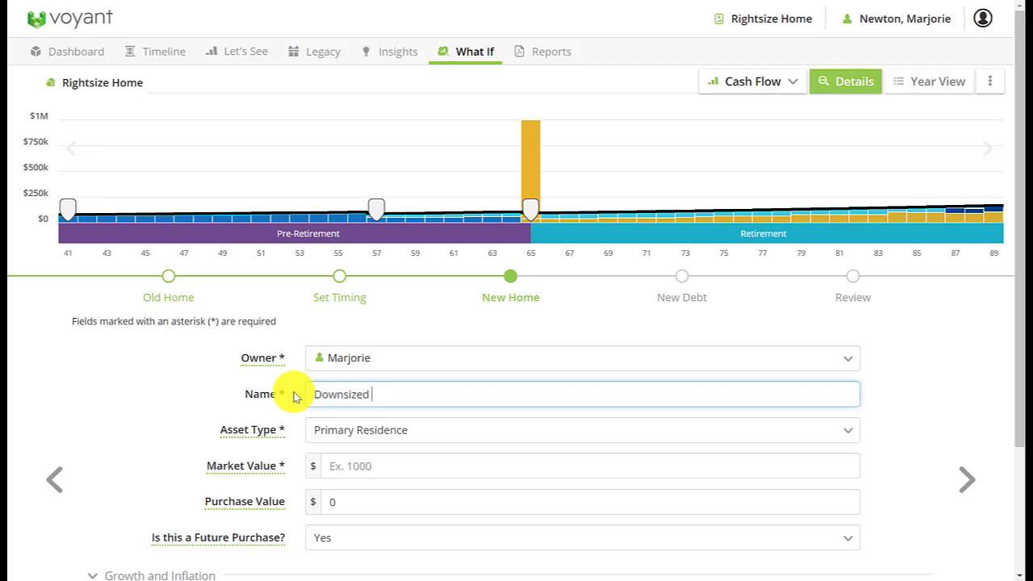
pyautogui.click(362, 463)
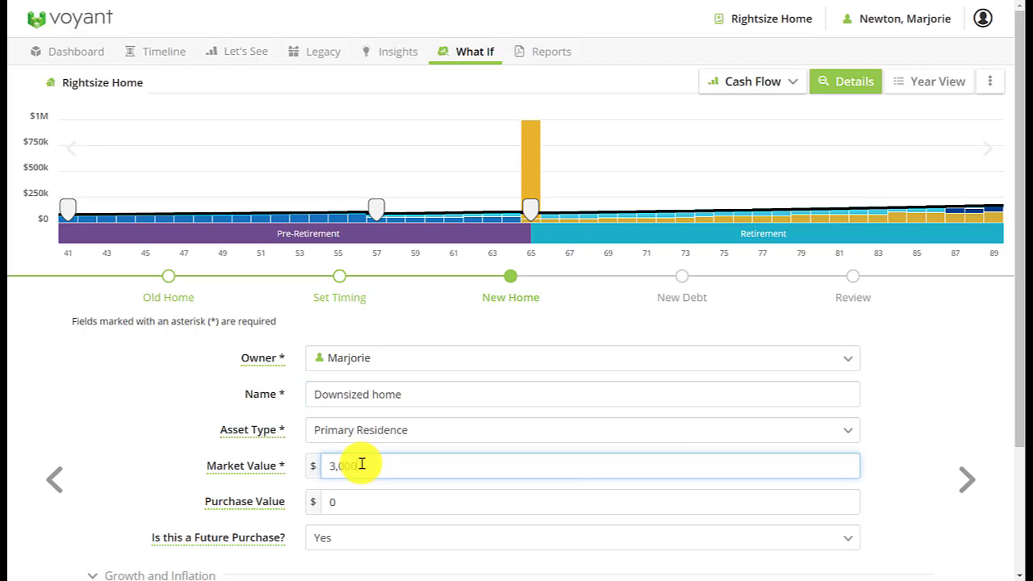
pyautogui.write('300,000')
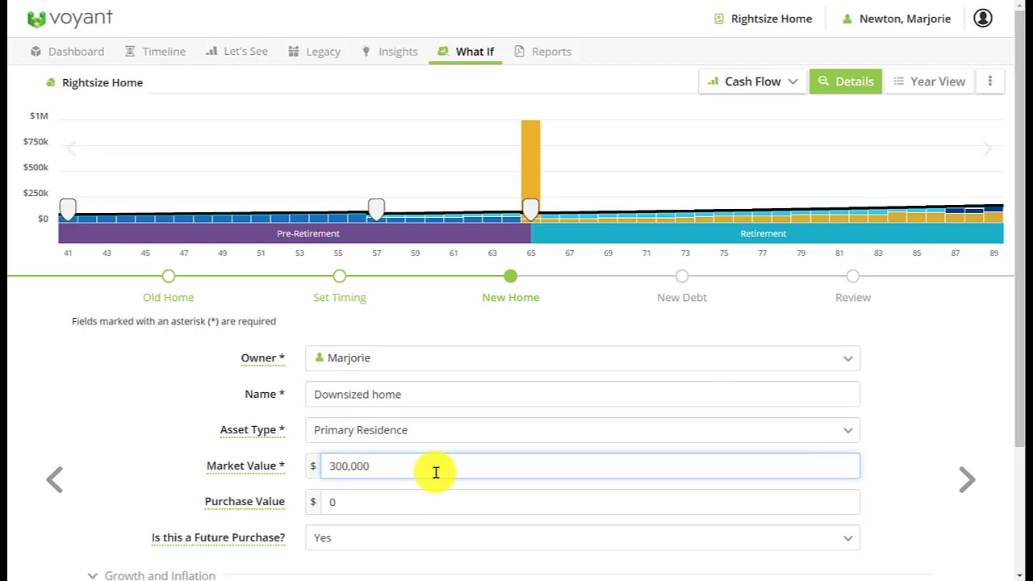
pyautogui.scroll(-1, 395, 473)
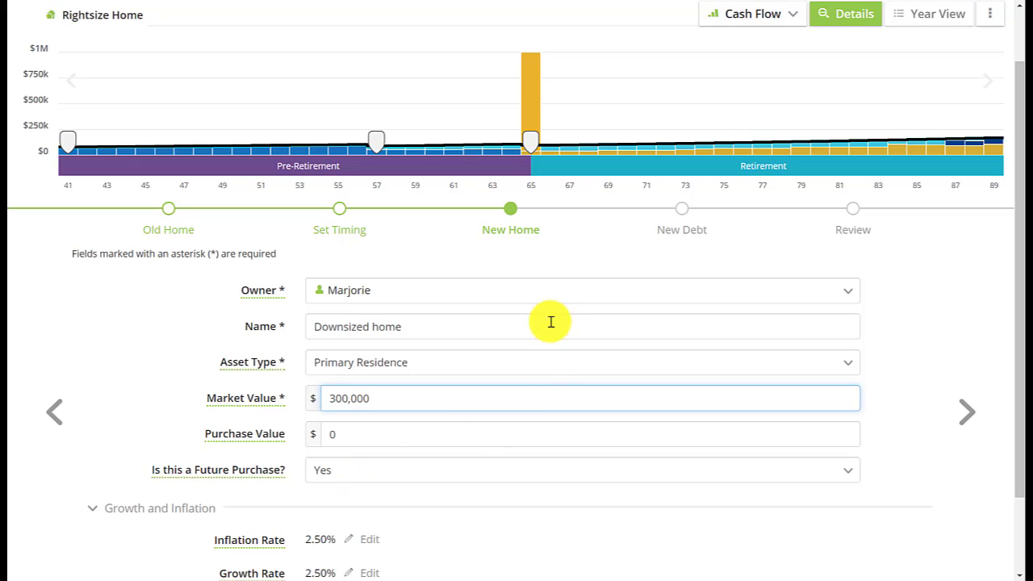
pyautogui.moveTo(535, 130)
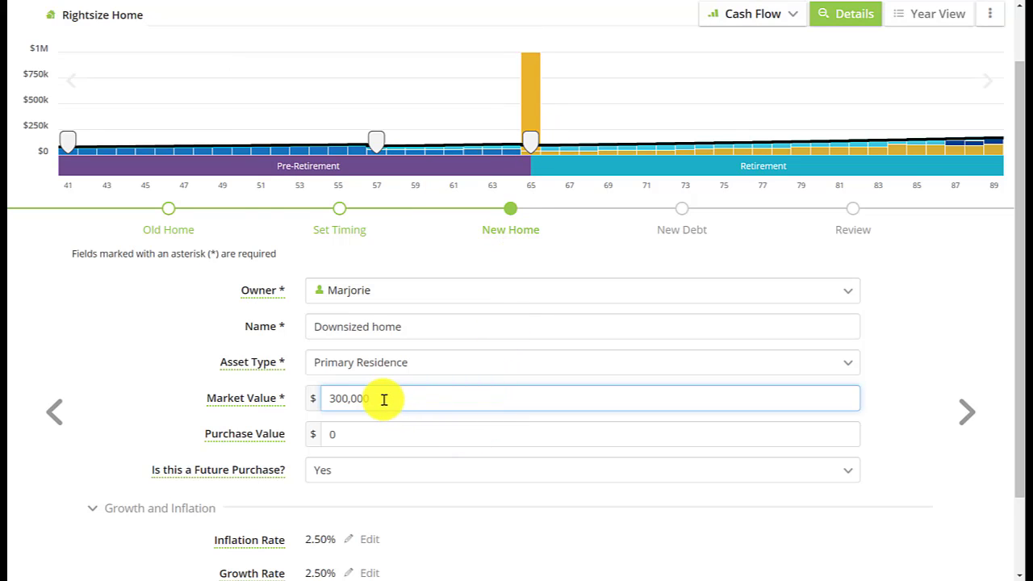
pyautogui.moveTo(384, 399); pyautogui.dragTo(329, 396)
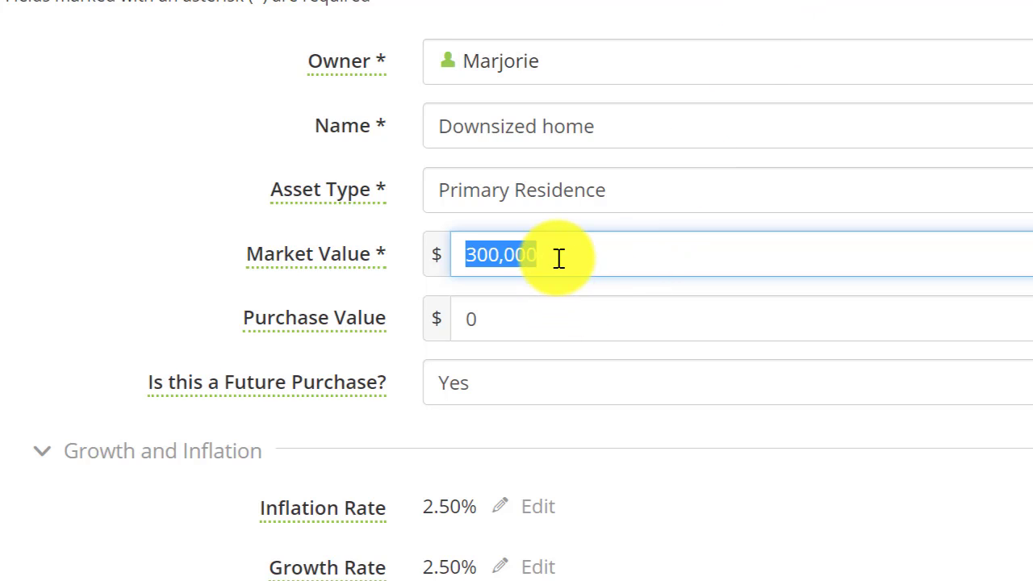
pyautogui.click(519, 243)
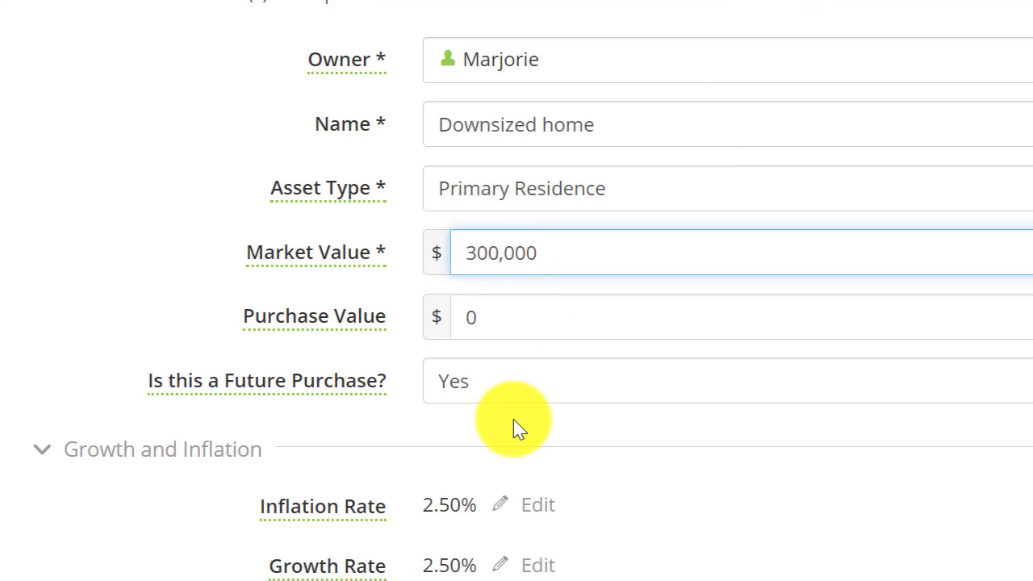
pyautogui.scroll(-2, 514, 427)
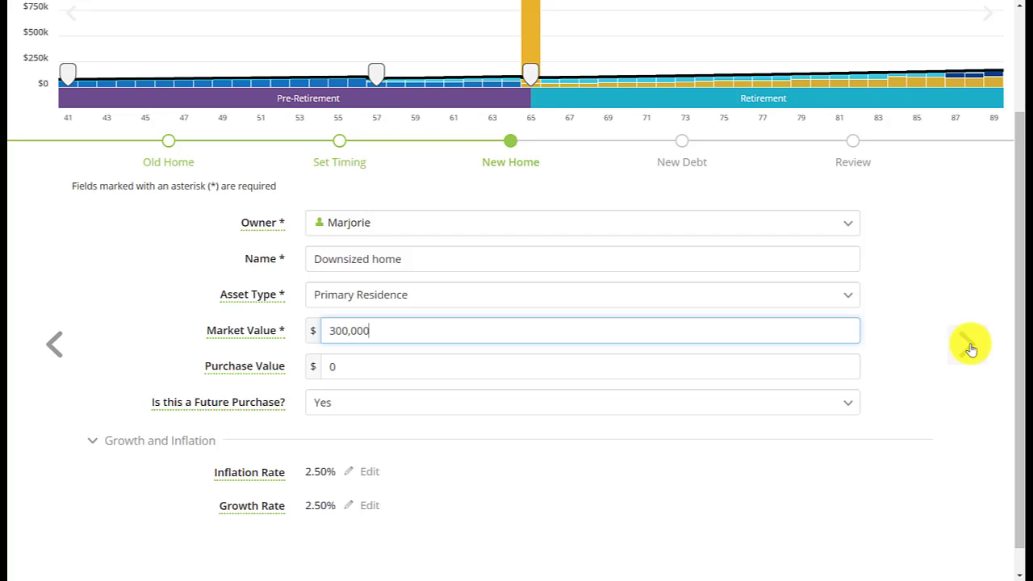
pyautogui.click(968, 345)
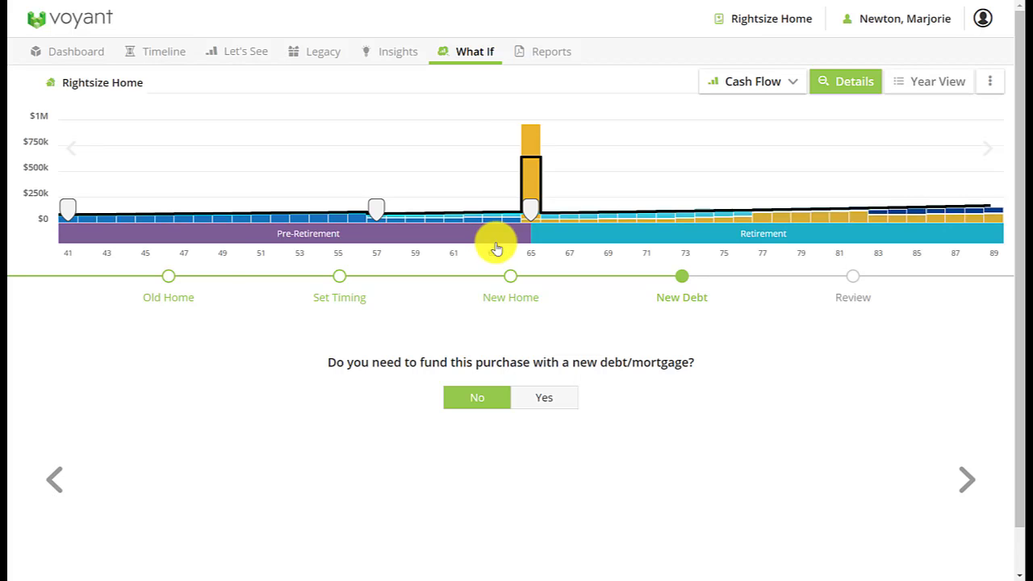
# Step: Choose no new debt or mortgage for the purchase and complete the Rightsize Home plan after checking its review summary
pyautogui.moveTo(526, 166)
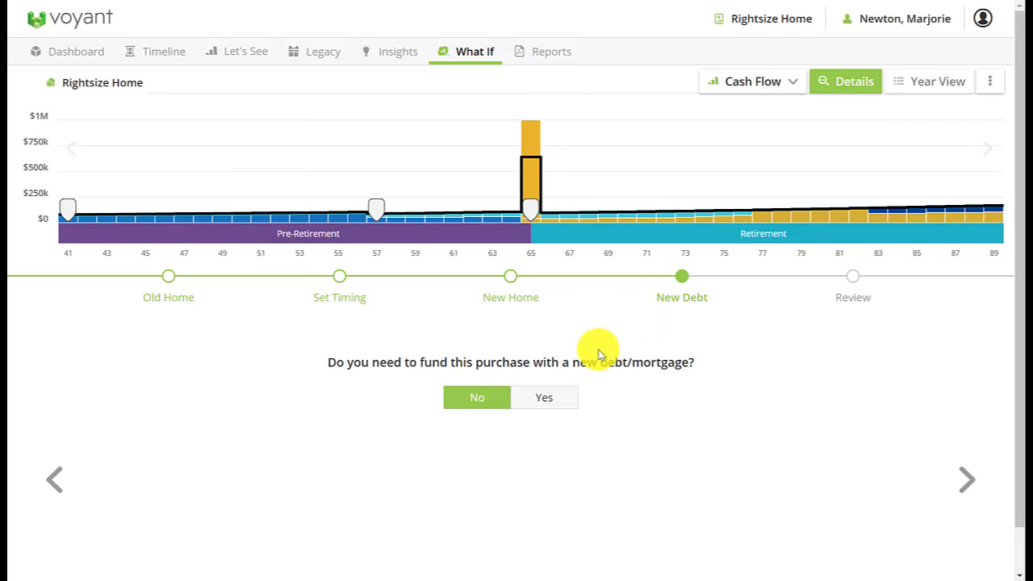
pyautogui.click(477, 400)
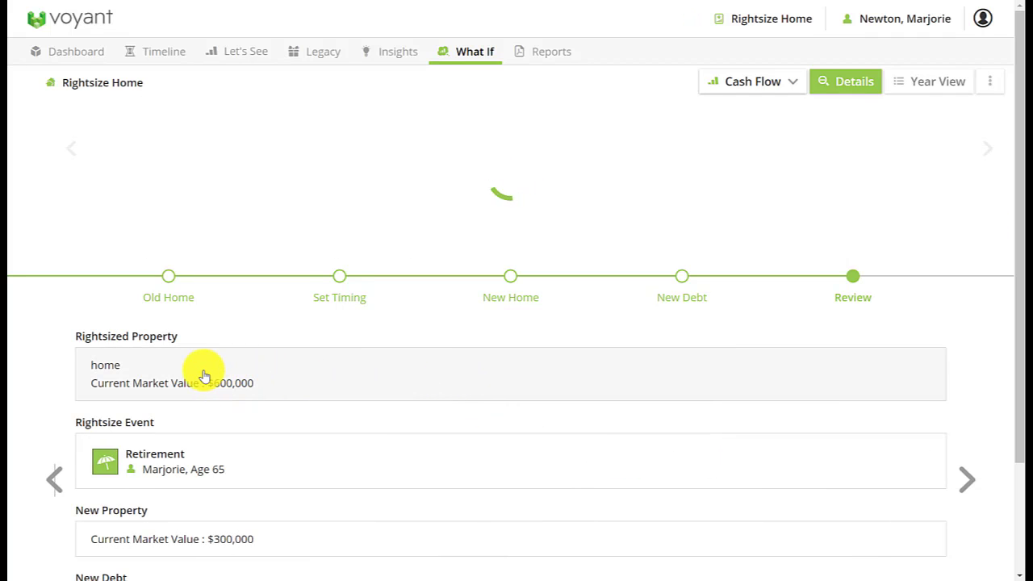
pyautogui.scroll(-1, 203, 373)
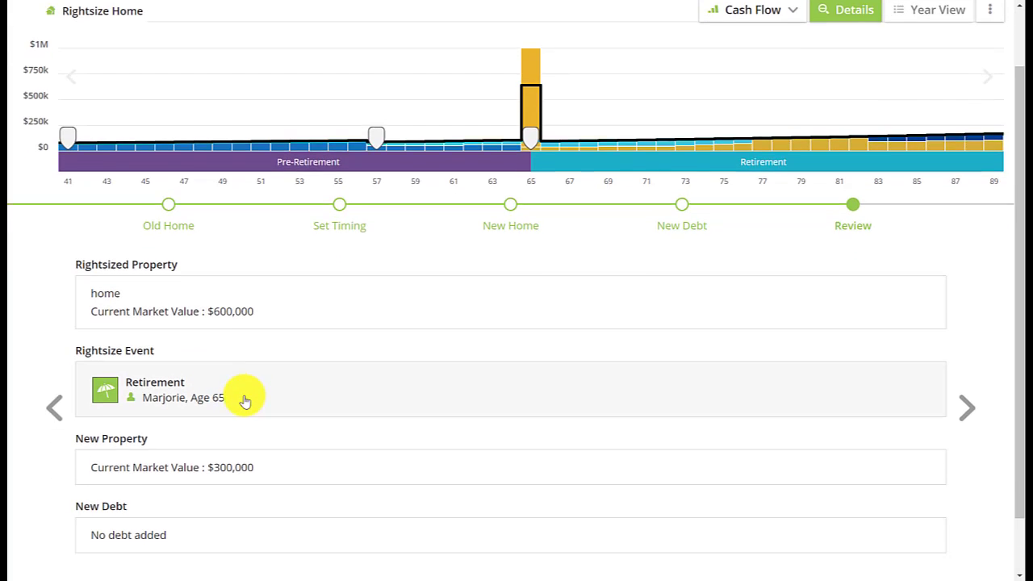
pyautogui.scroll(-1, 242, 397)
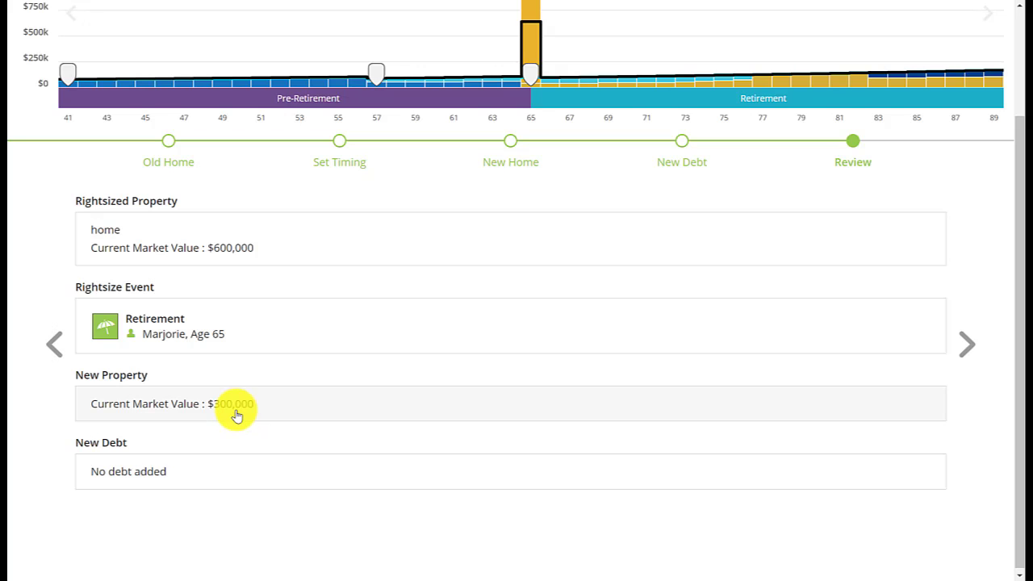
pyautogui.scroll(1, 256, 418)
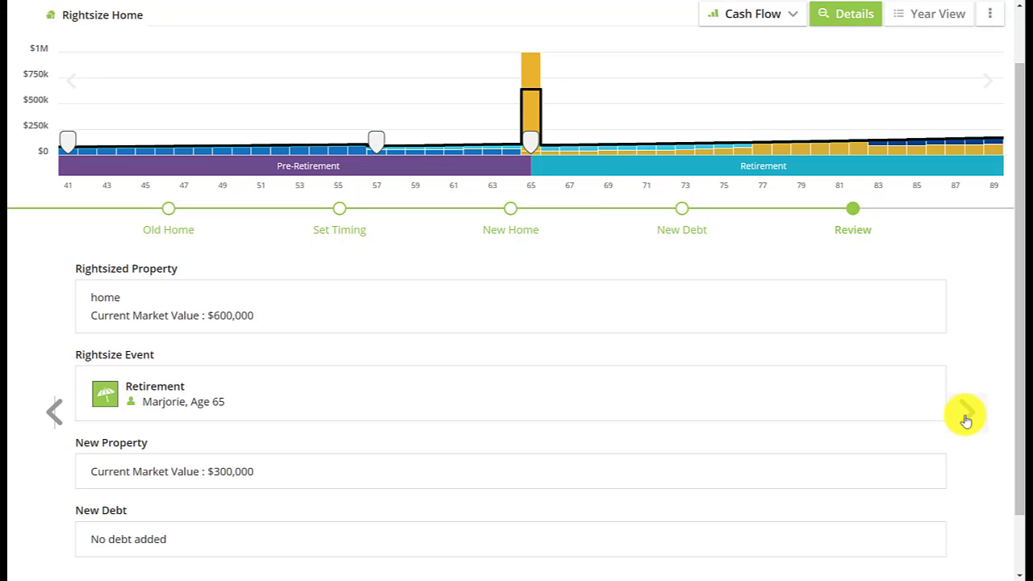
pyautogui.click(966, 416)
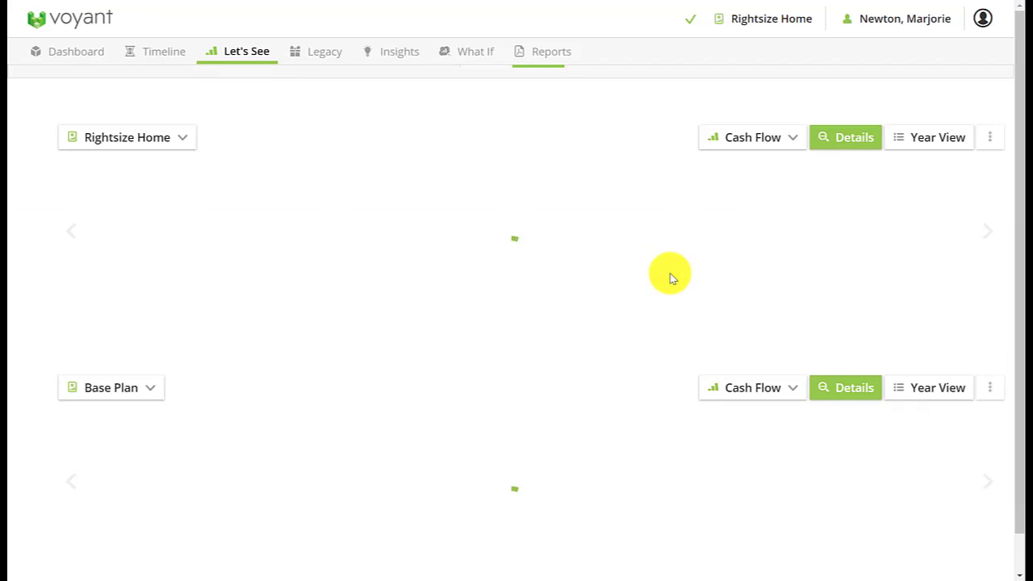
# Step: Compare the Rightsize Home and Base Plan charts, showing Assets for both with details turned off
pyautogui.click(540, 115)
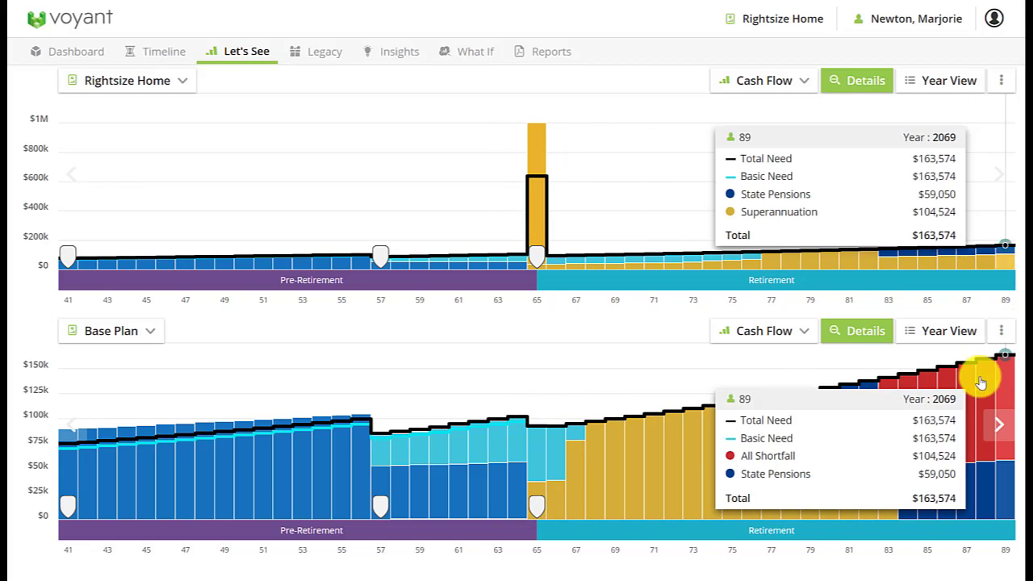
pyautogui.click(799, 333)
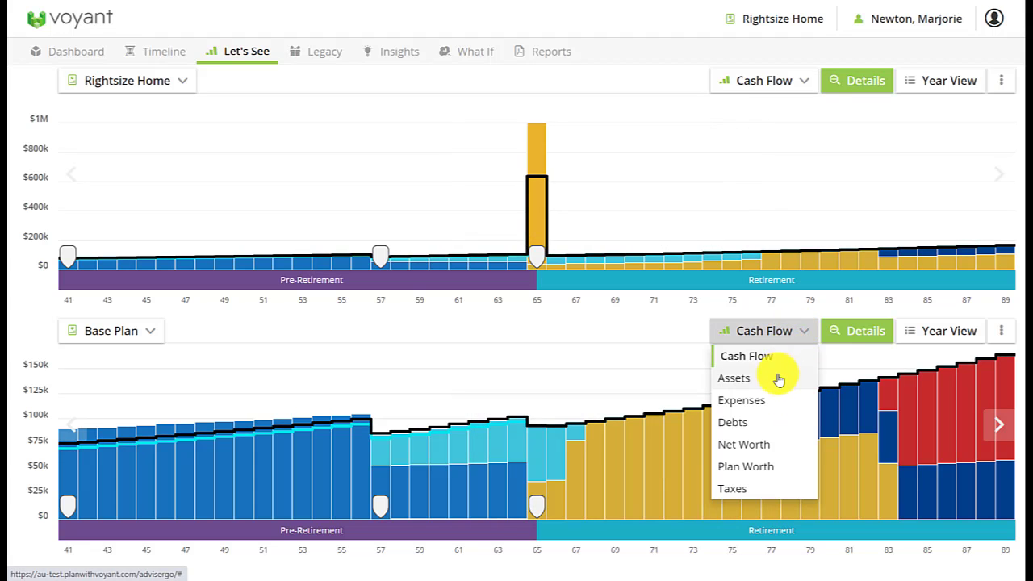
pyautogui.click(778, 376)
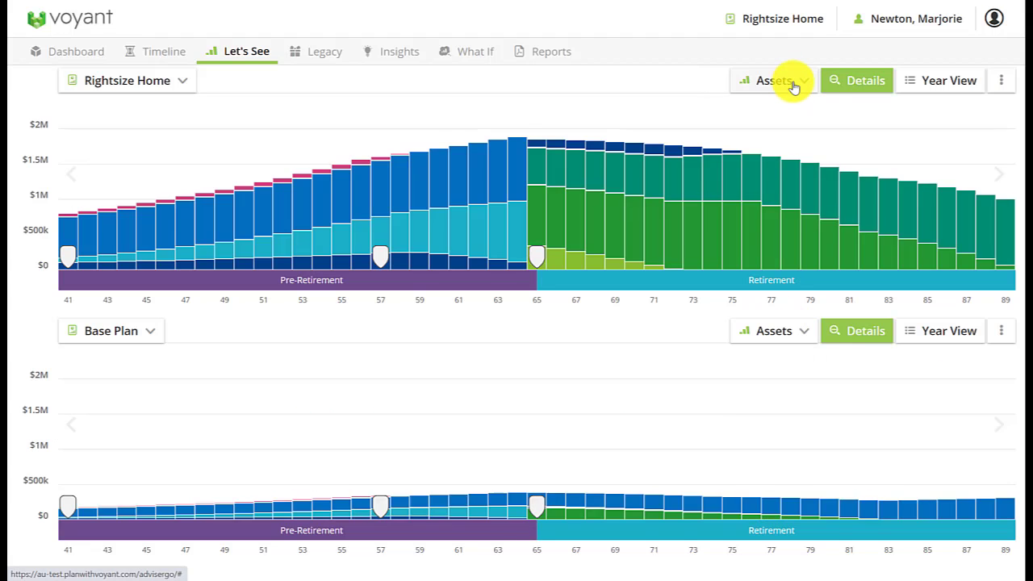
pyautogui.click(794, 87)
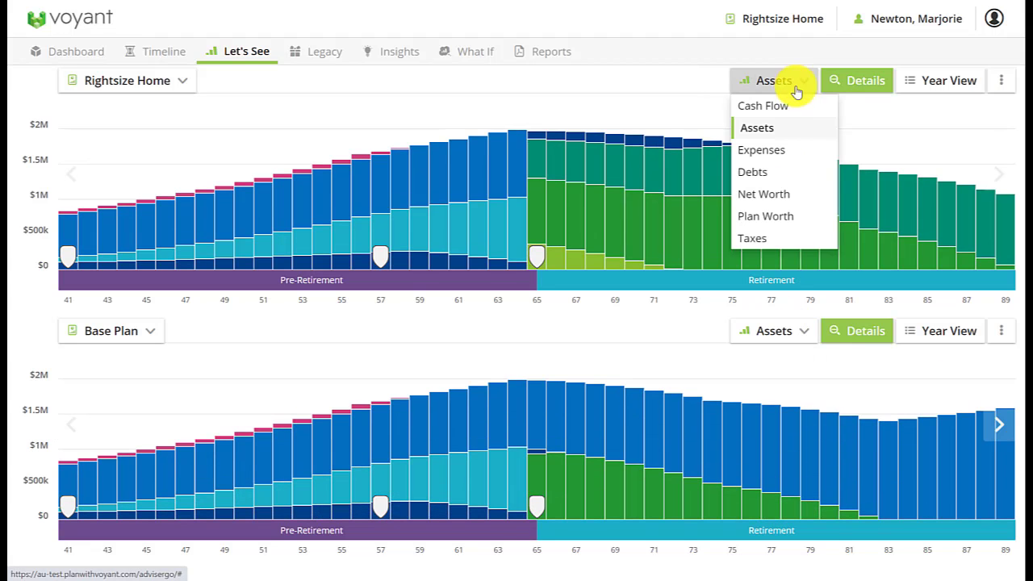
pyautogui.click(795, 129)
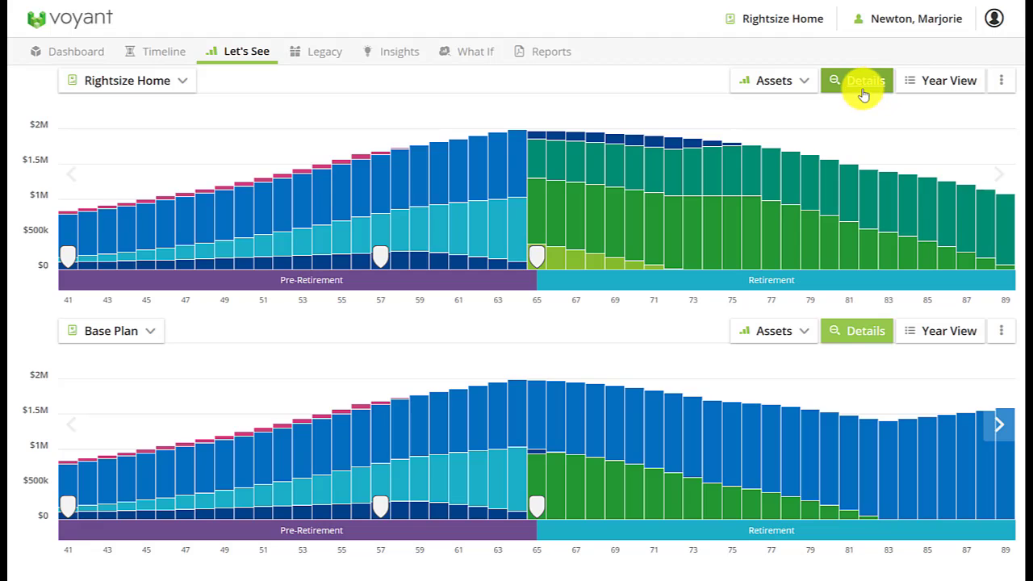
pyautogui.click(862, 91)
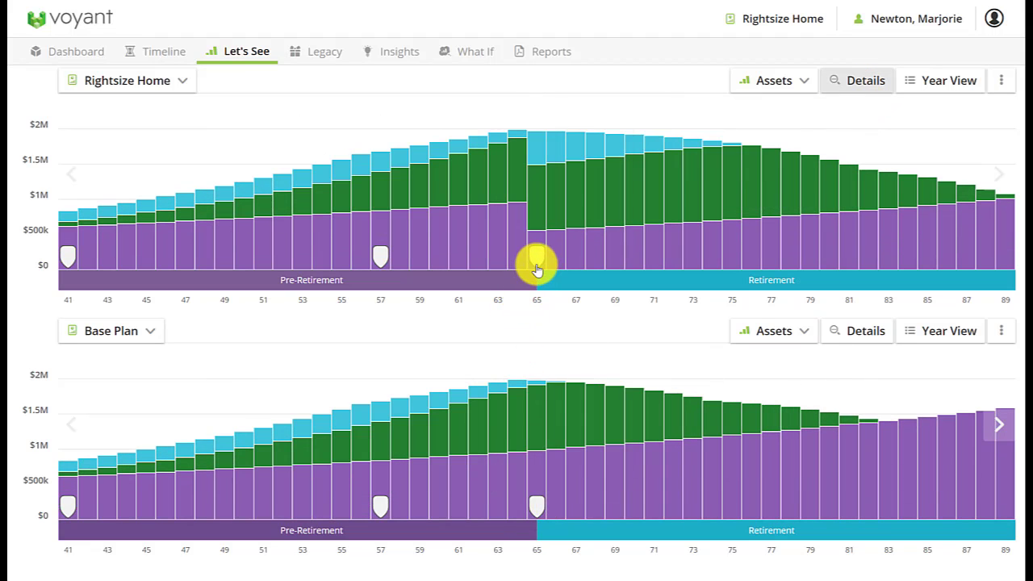
pyautogui.moveTo(536, 261)
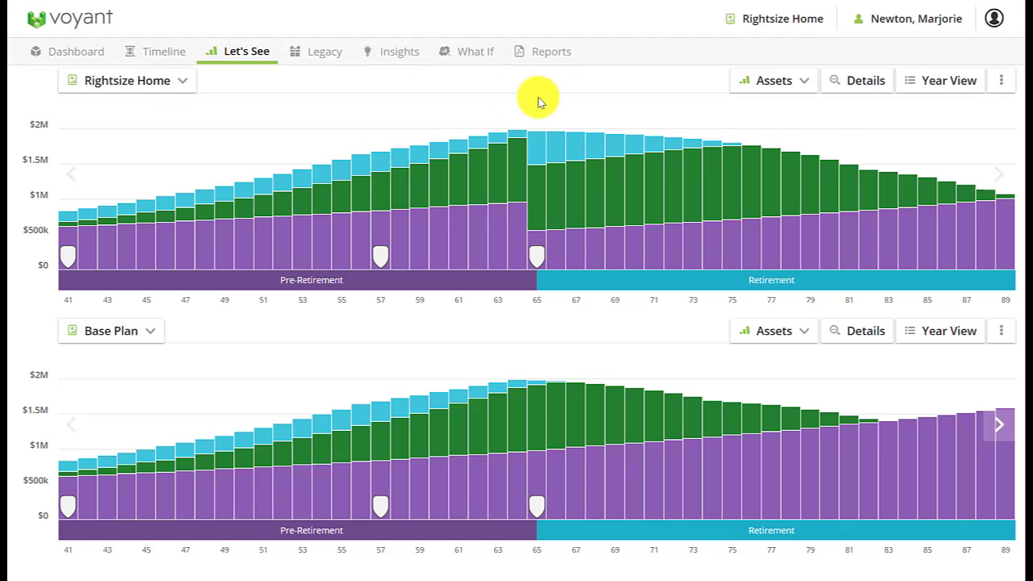
# Step: Examine the Rightsize Home plan's yearly details at age 65 (2045), going through its cash flow, expenses and investments
pyautogui.click(932, 81)
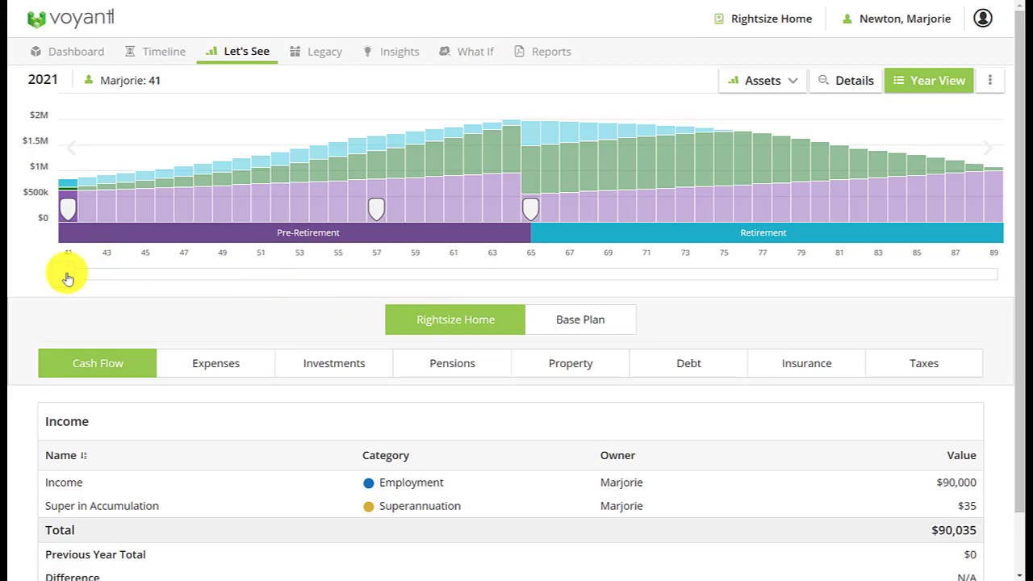
pyautogui.moveTo(68, 278); pyautogui.dragTo(531, 285)
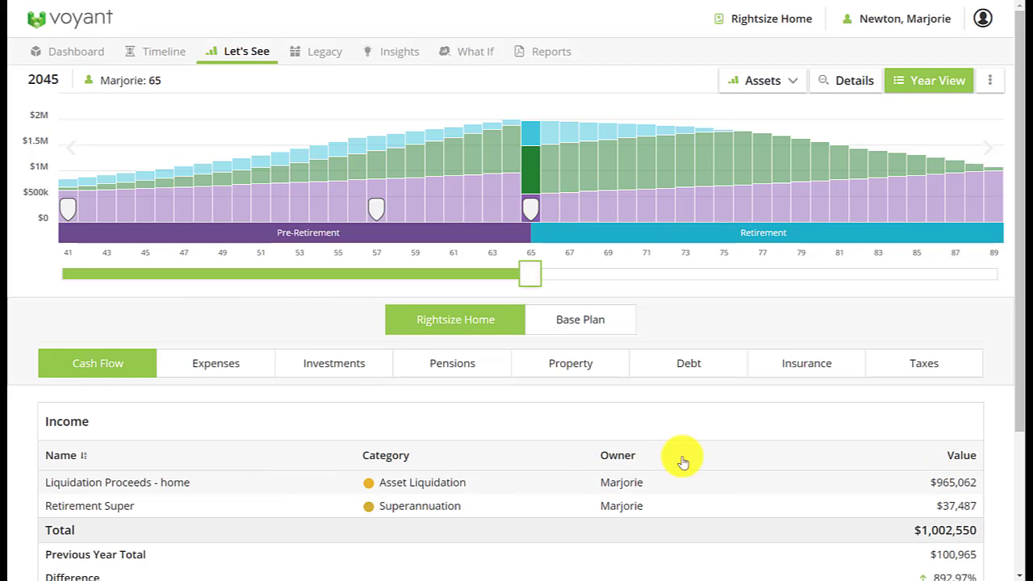
pyautogui.click(213, 365)
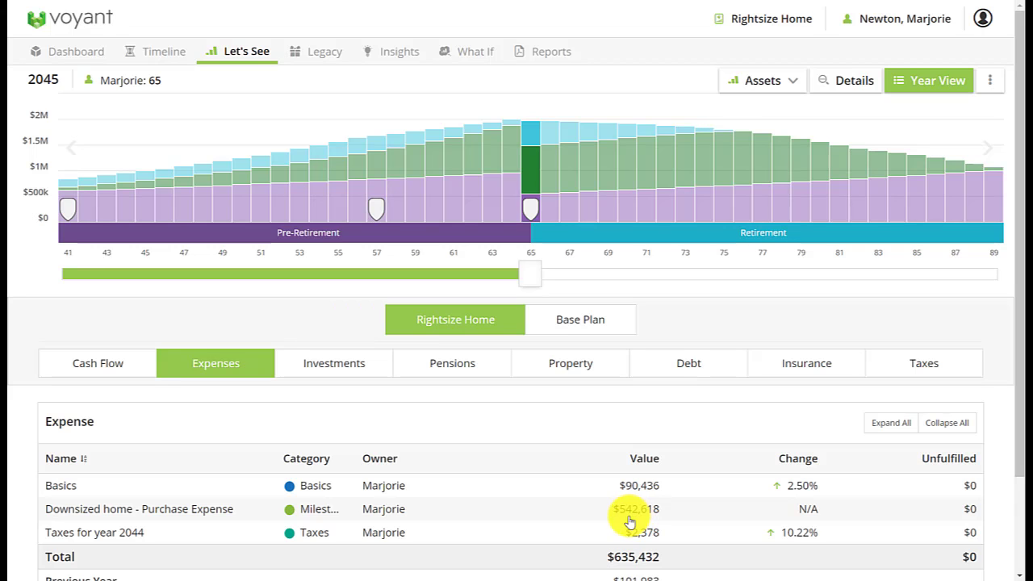
pyautogui.click(316, 369)
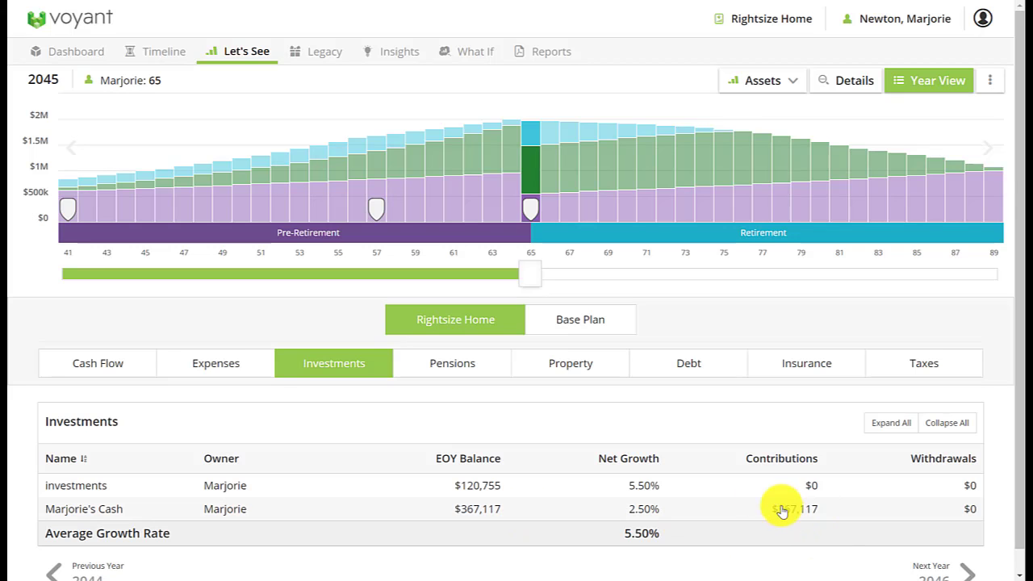
# Step: Review the liquidated and purchased properties for 2045, checking the Base Plan's property details before returning to Rightsize Home
pyautogui.click(472, 368)
pyautogui.click(552, 370)
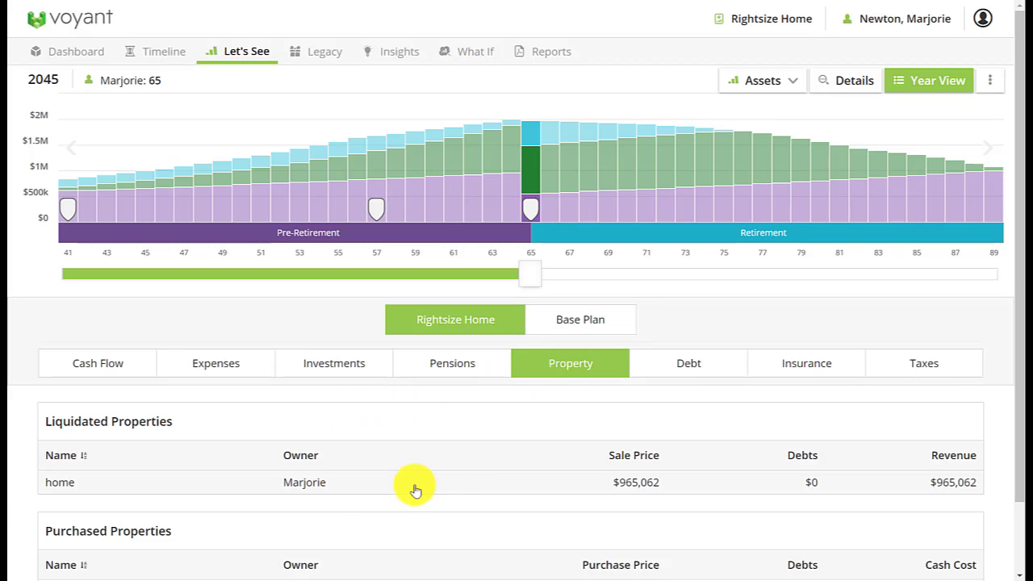
pyautogui.scroll(-1, 464, 495)
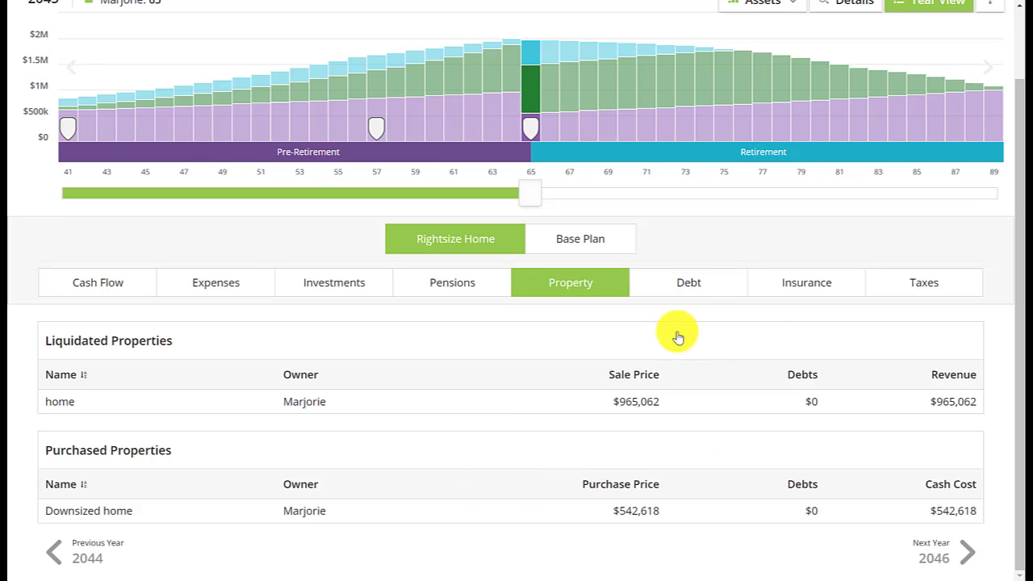
pyautogui.scroll(1, 678, 337)
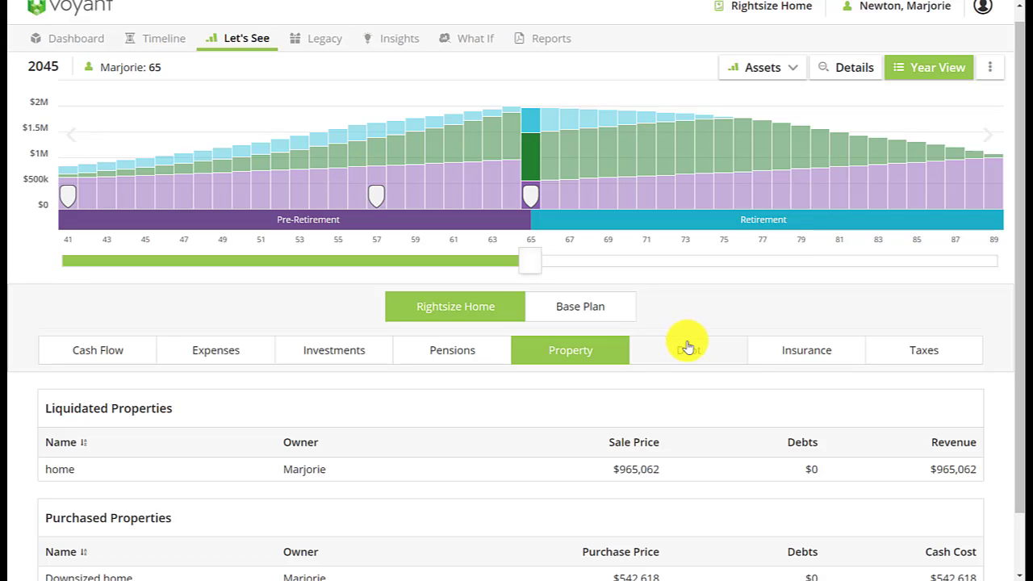
pyautogui.click(581, 311)
pyautogui.click(469, 319)
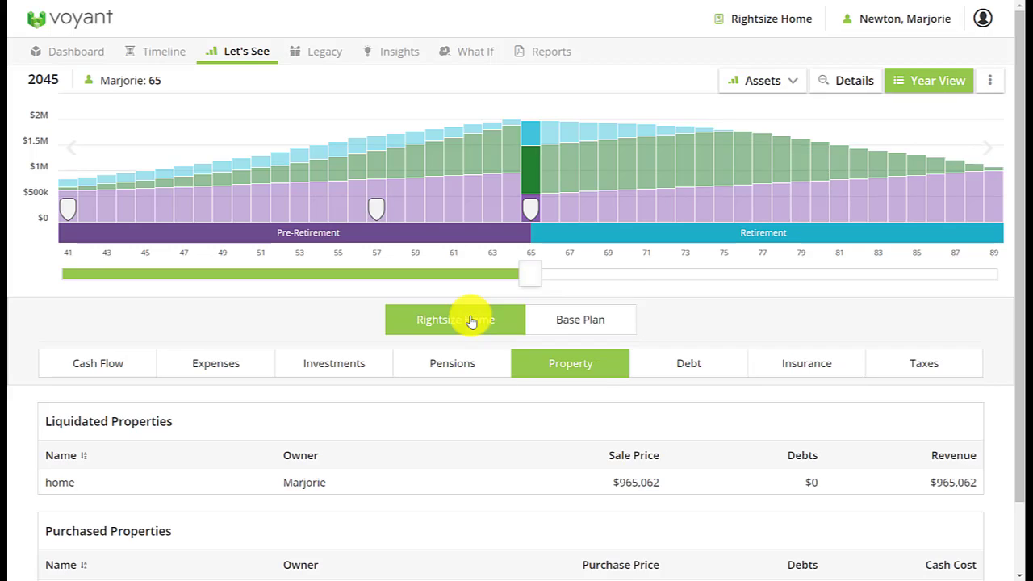